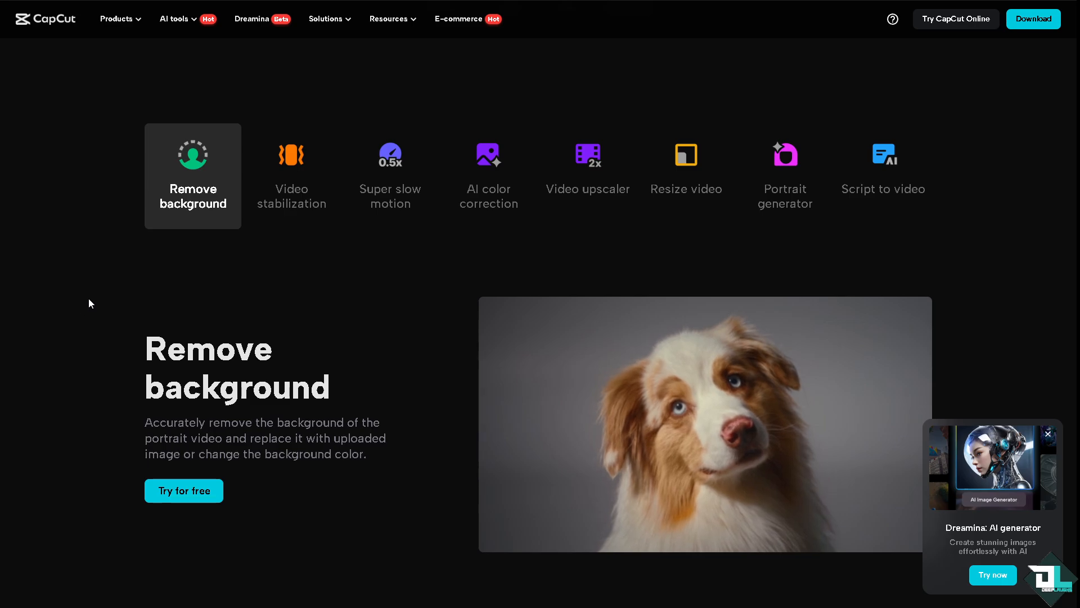
Open the CapCut online editor and browse the feature slides in its welcome dialog.
click(936, 21)
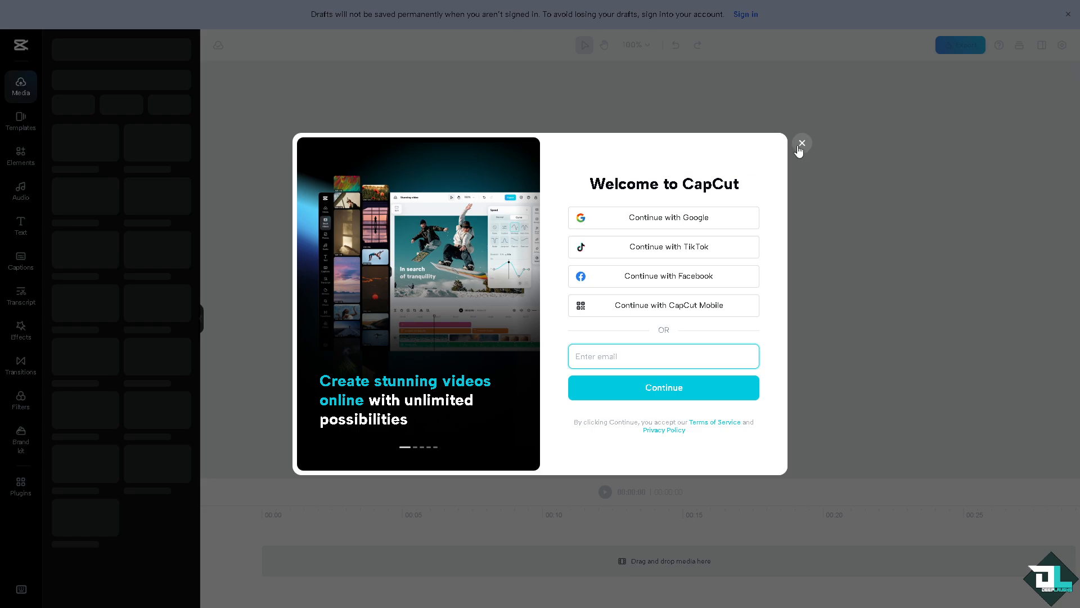
click(527, 307)
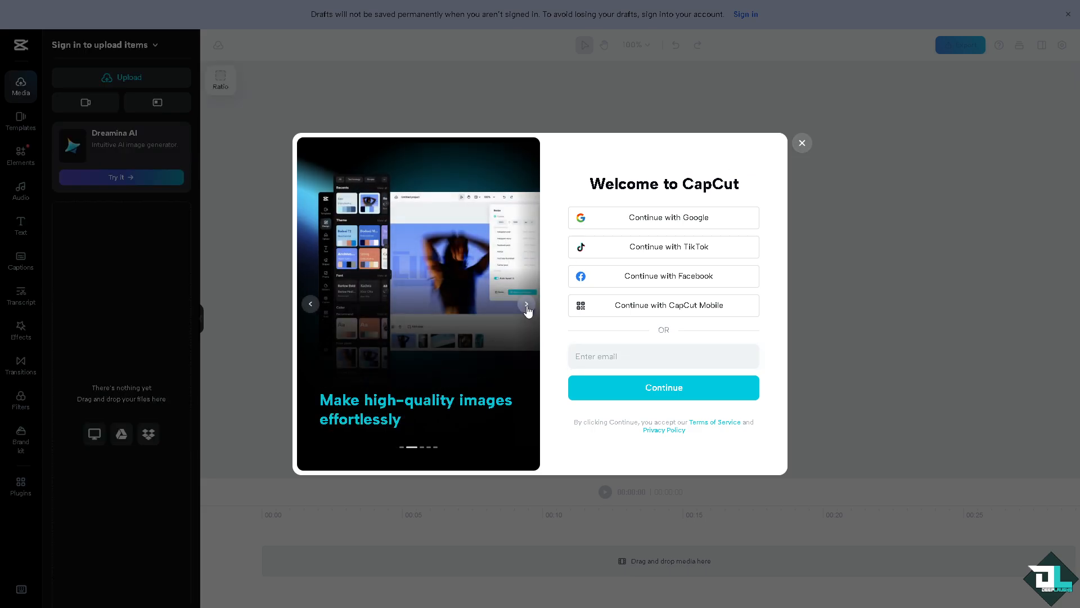
click(527, 307)
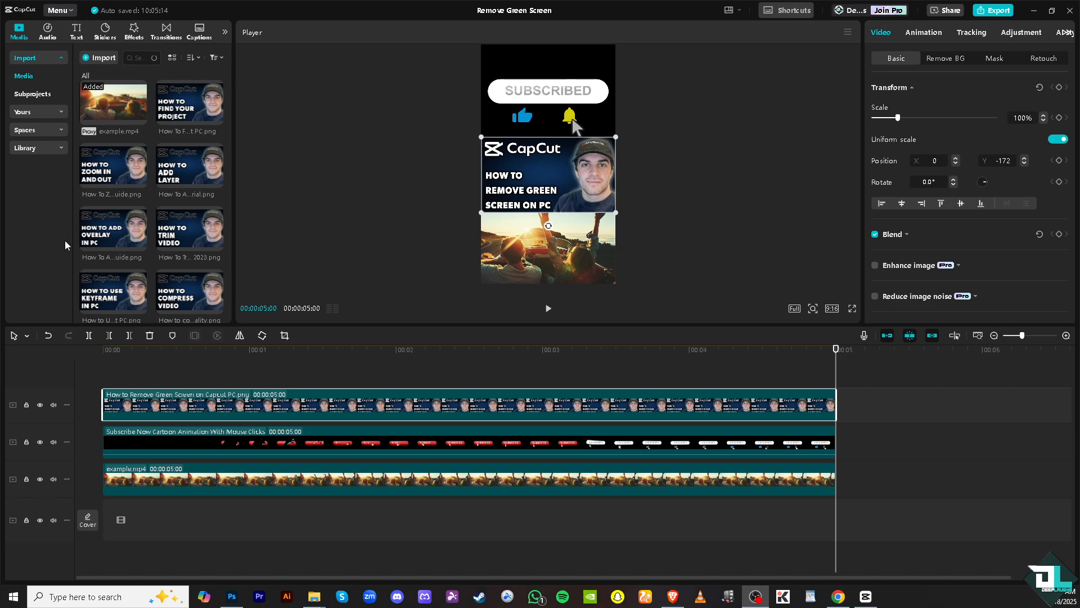
Search the stock media library for "green screen".
click(62, 151)
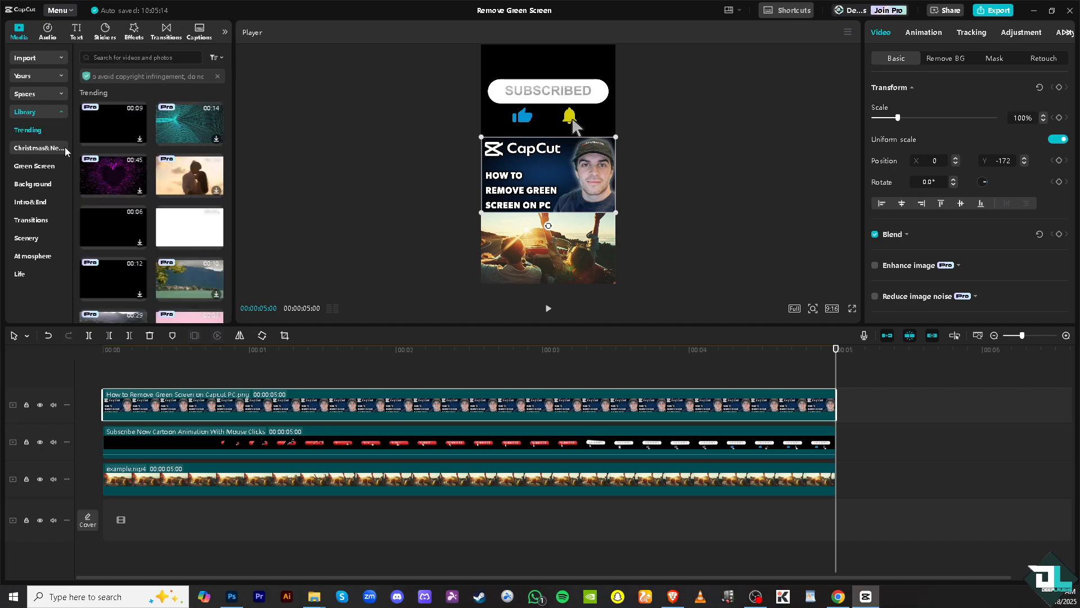
click(133, 61)
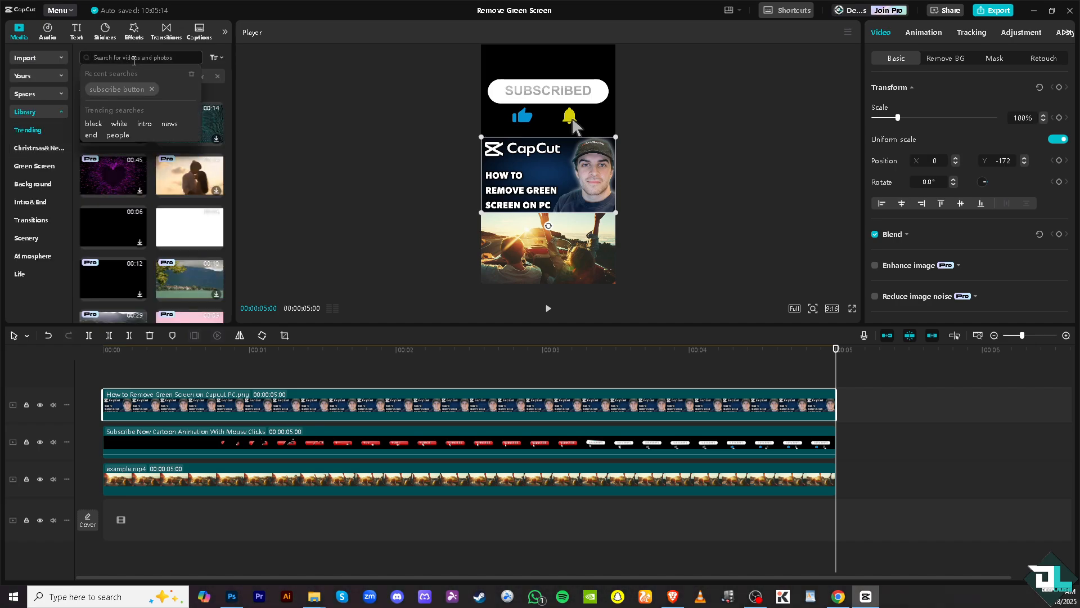
text(Green)
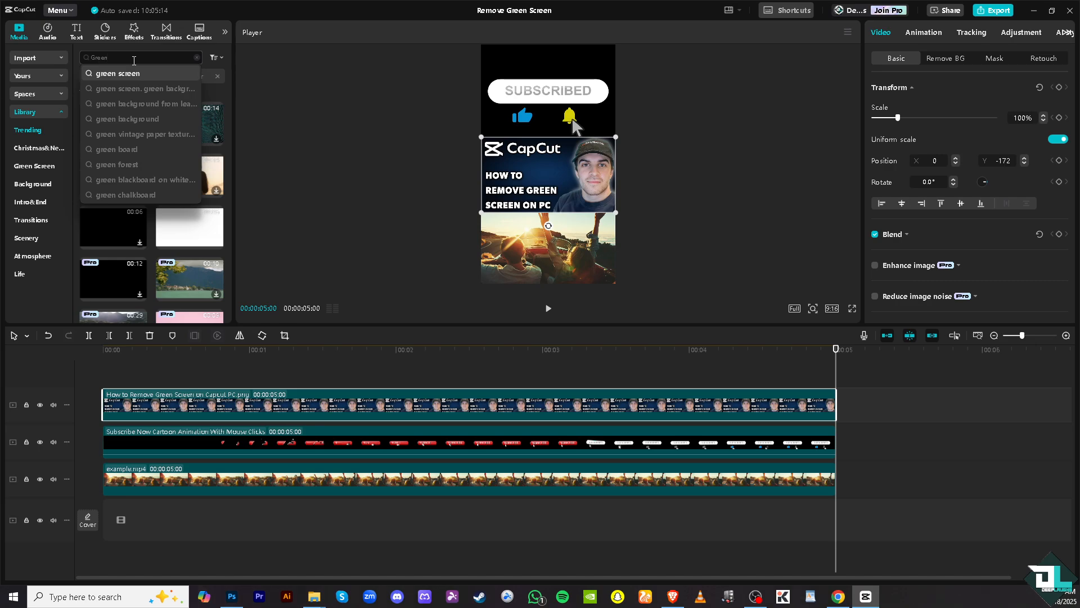
click(118, 74)
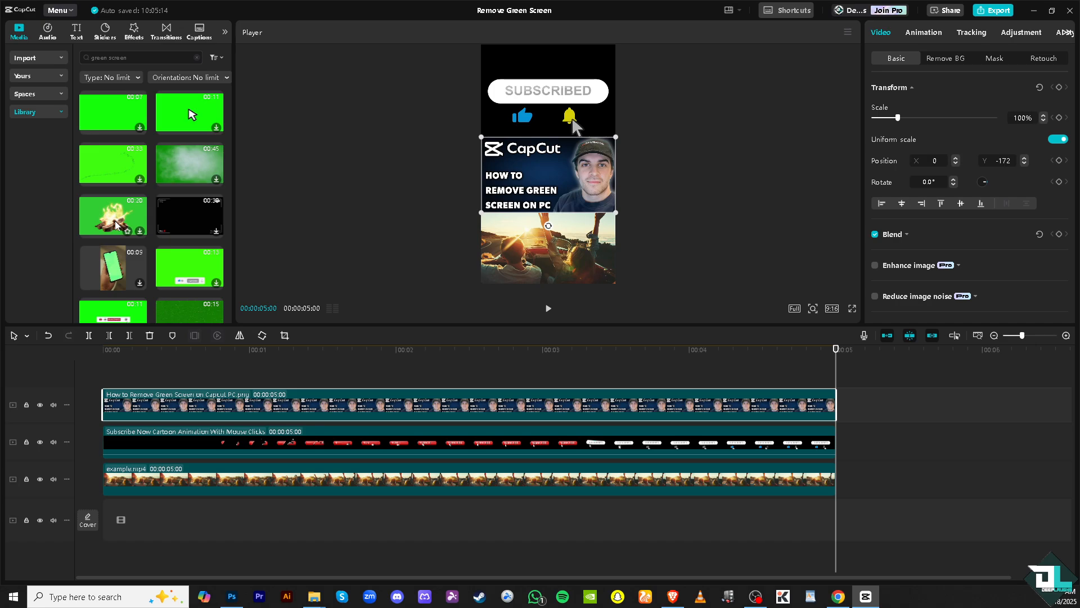
Add the green-screen velociraptor clip on a new track above the other layers, starting at the beginning of the timeline.
scroll(117, 226, down, 6)
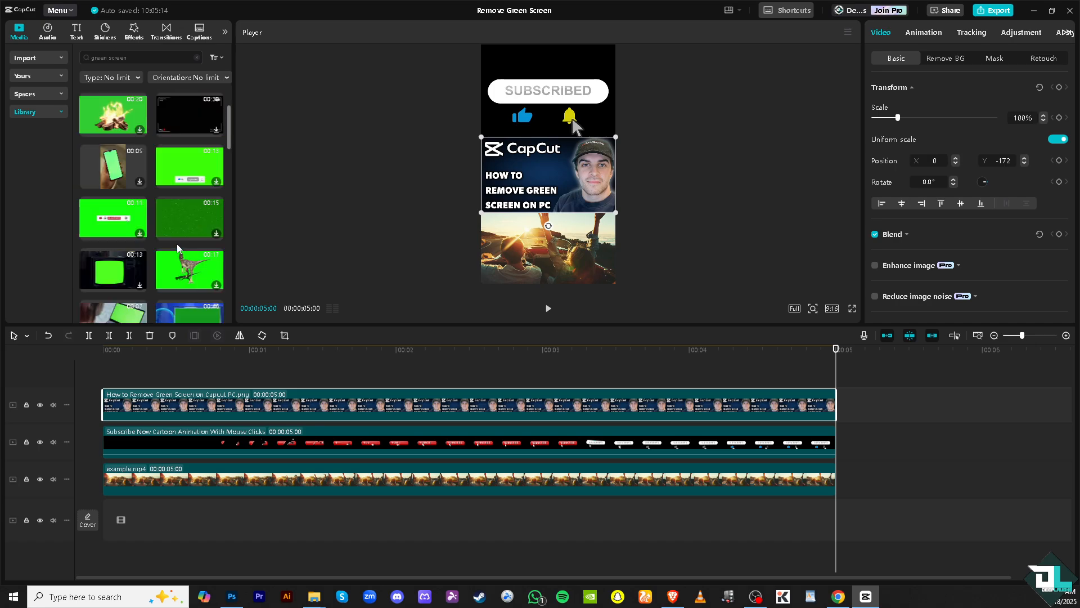
scroll(141, 239, down, 3)
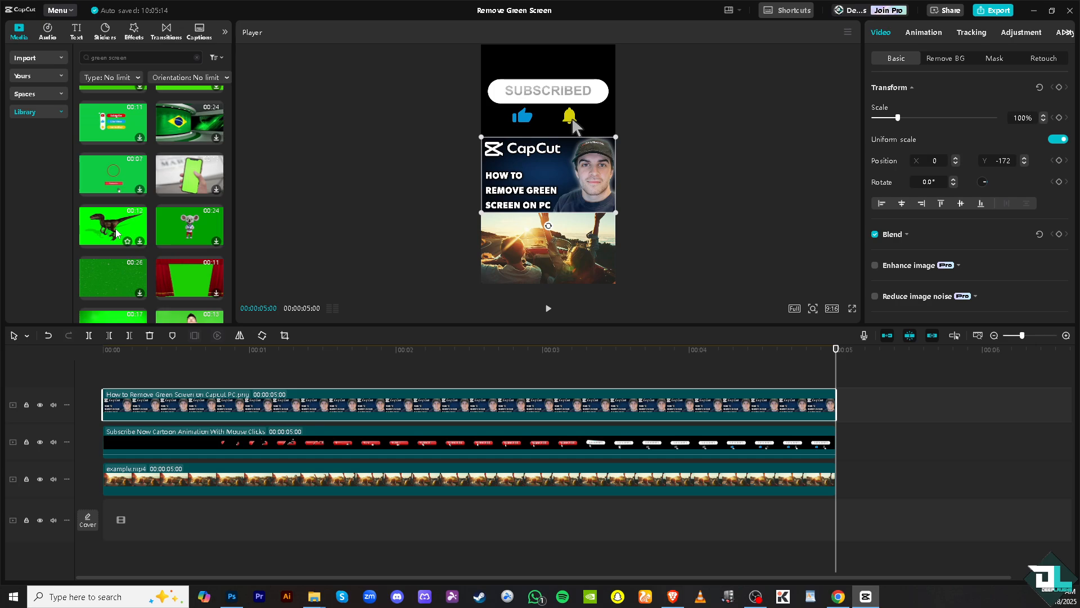
drag(116, 231, 105, 380)
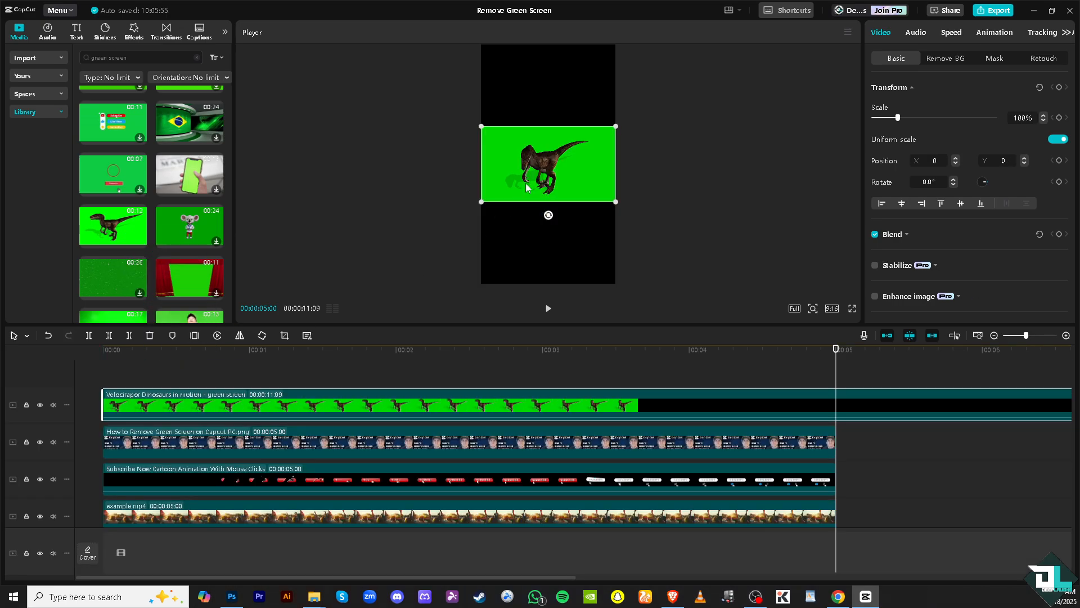
Move the dinosaur clip up the frame to about Y 994, directly above the thumbnail image, and preview the playback.
drag(543, 159, 544, 142)
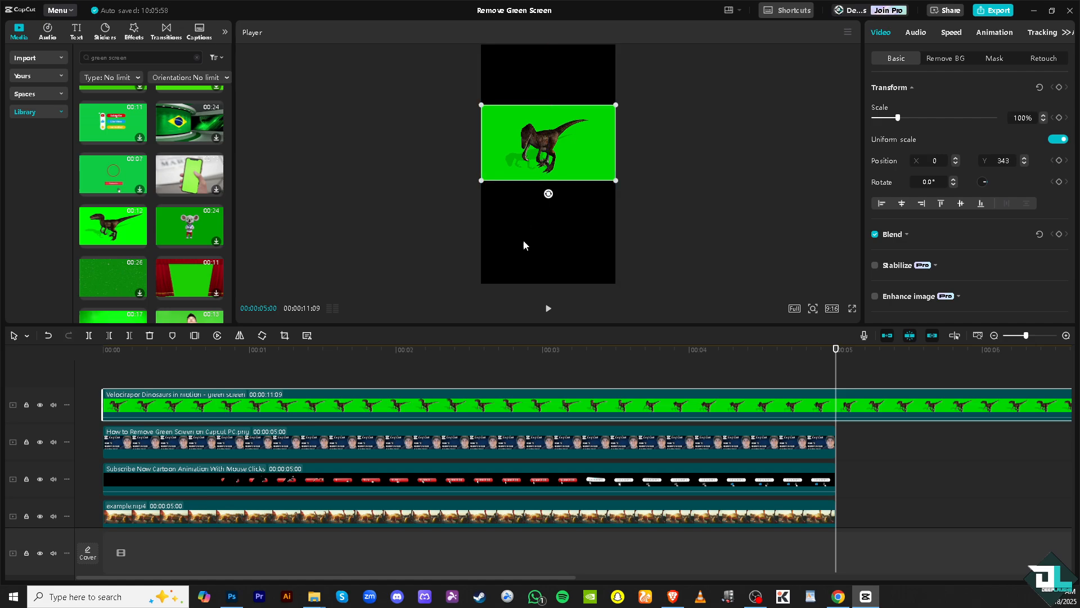
click(548, 310)
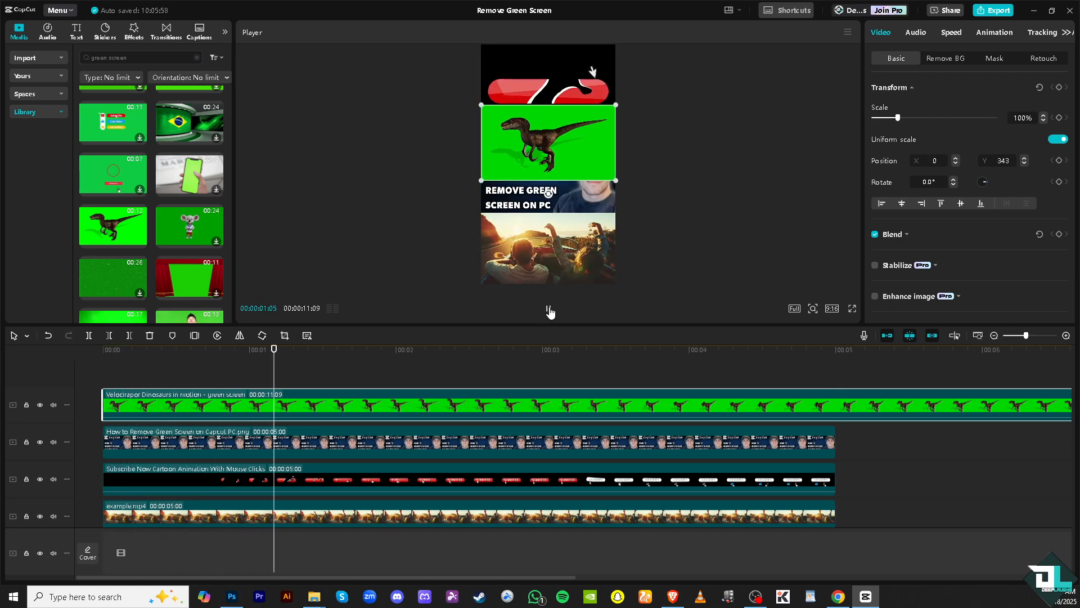
drag(571, 178, 565, 118)
click(551, 310)
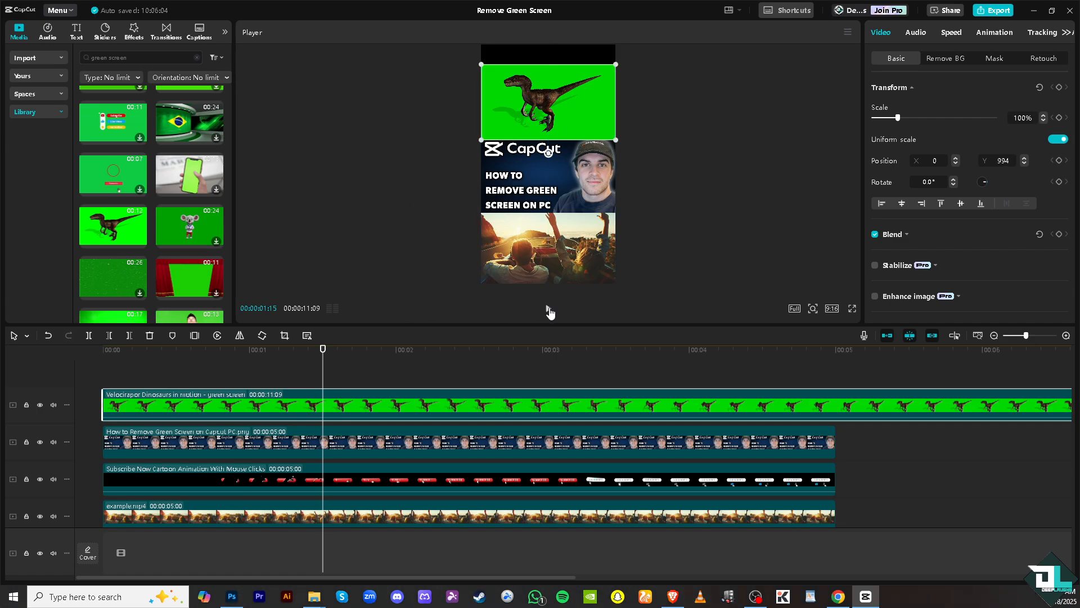
click(549, 309)
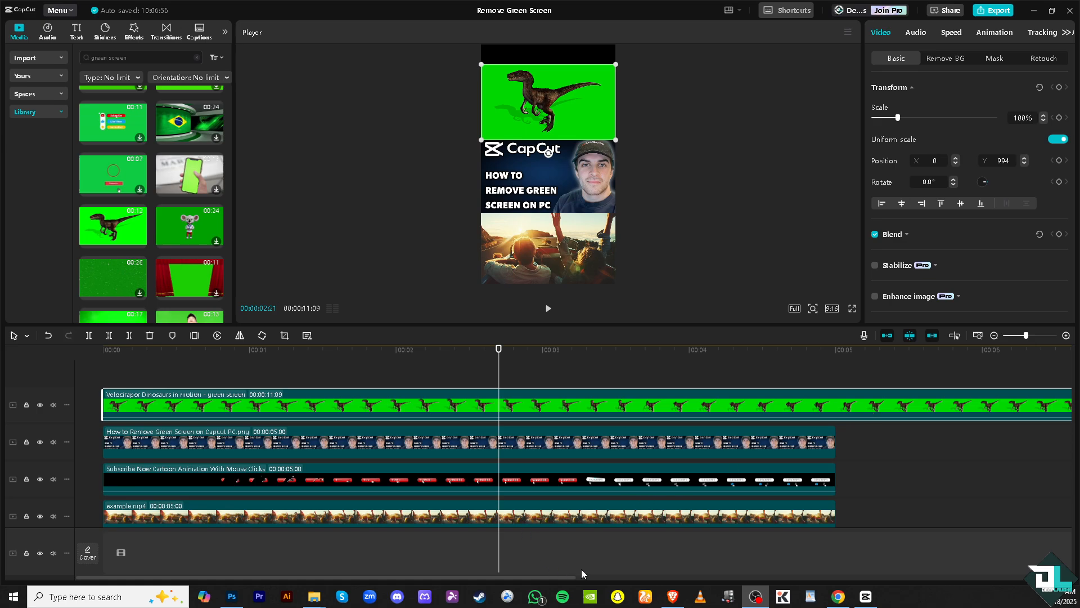
Trim the end of the dinosaur clip to 5 seconds to match the other layers and return the playhead to the start.
click(995, 336)
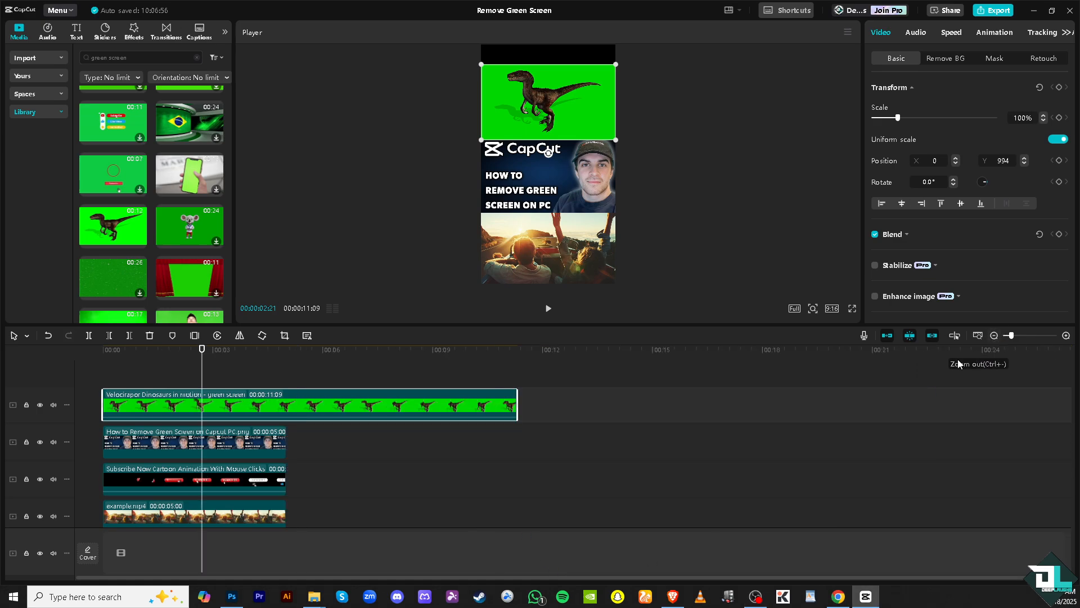
drag(515, 405, 287, 406)
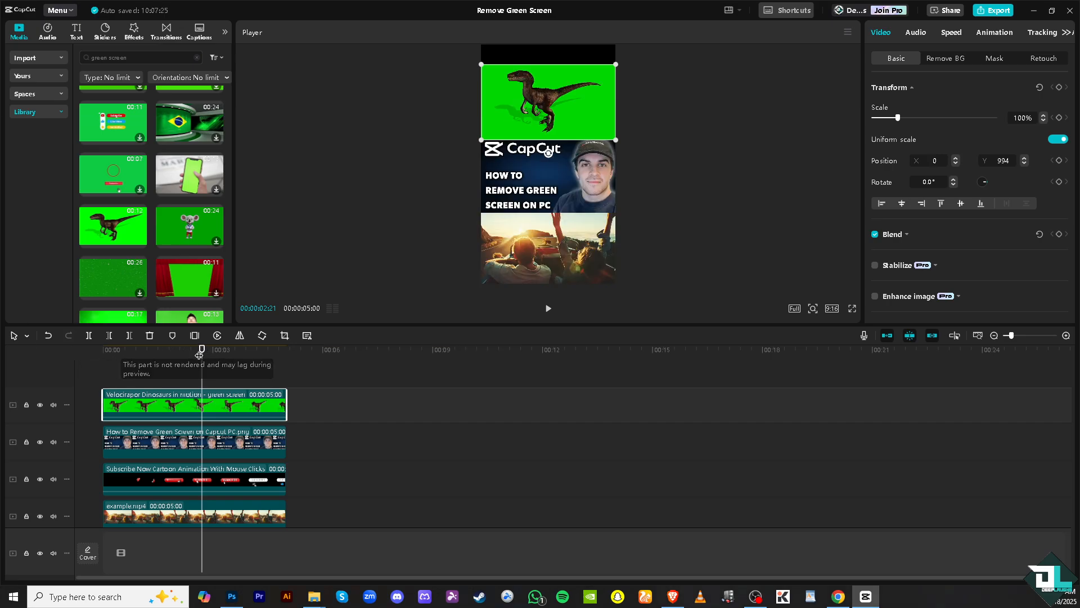
drag(201, 353, 103, 353)
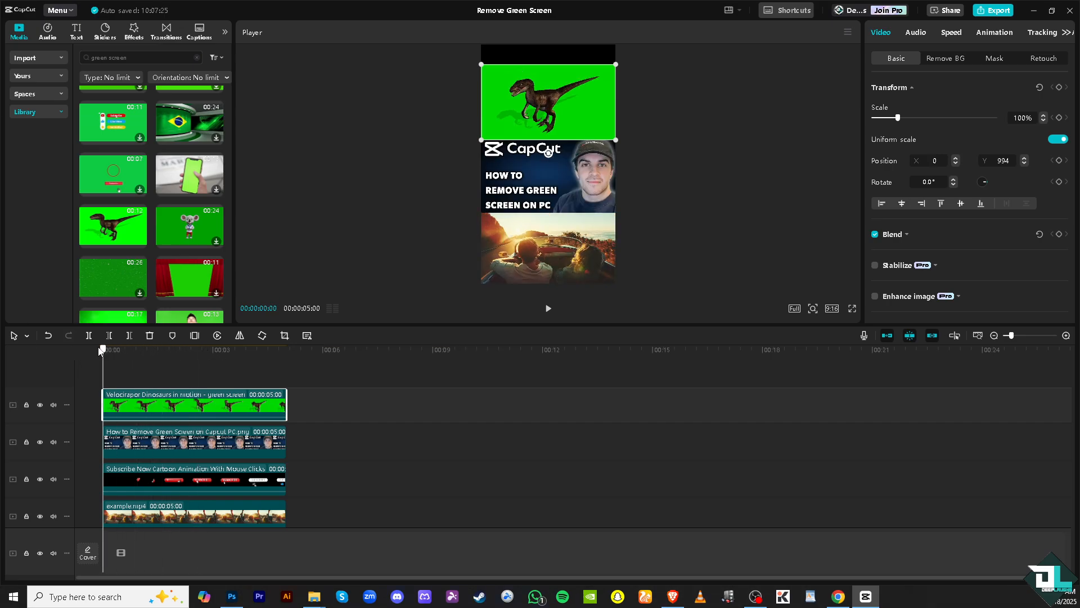
Open background removal for the dinosaur clip and try custom removal with brush size 13 and chroma key off.
click(938, 62)
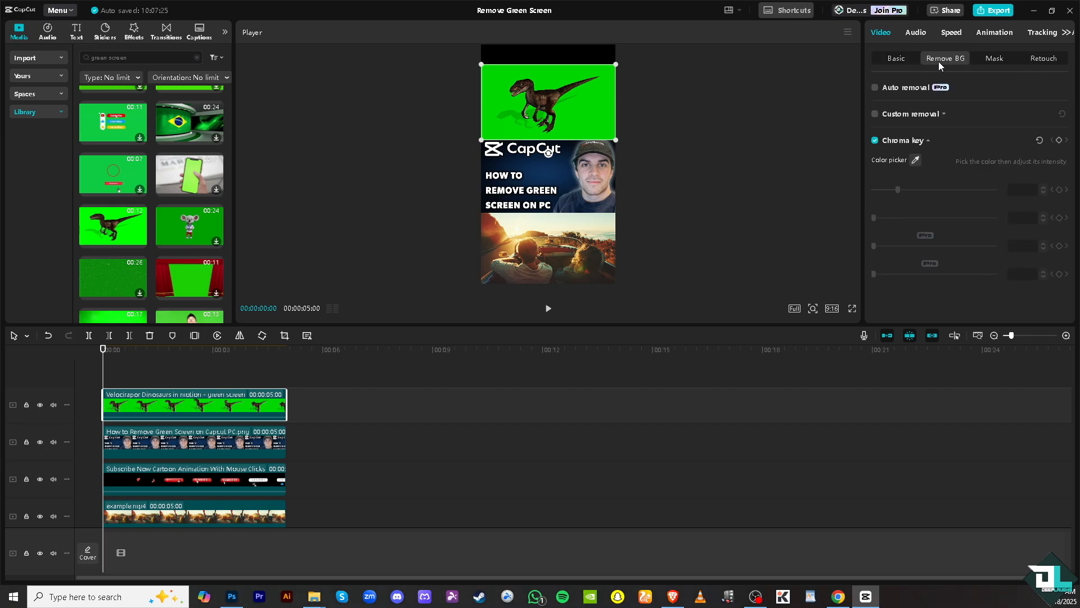
click(875, 115)
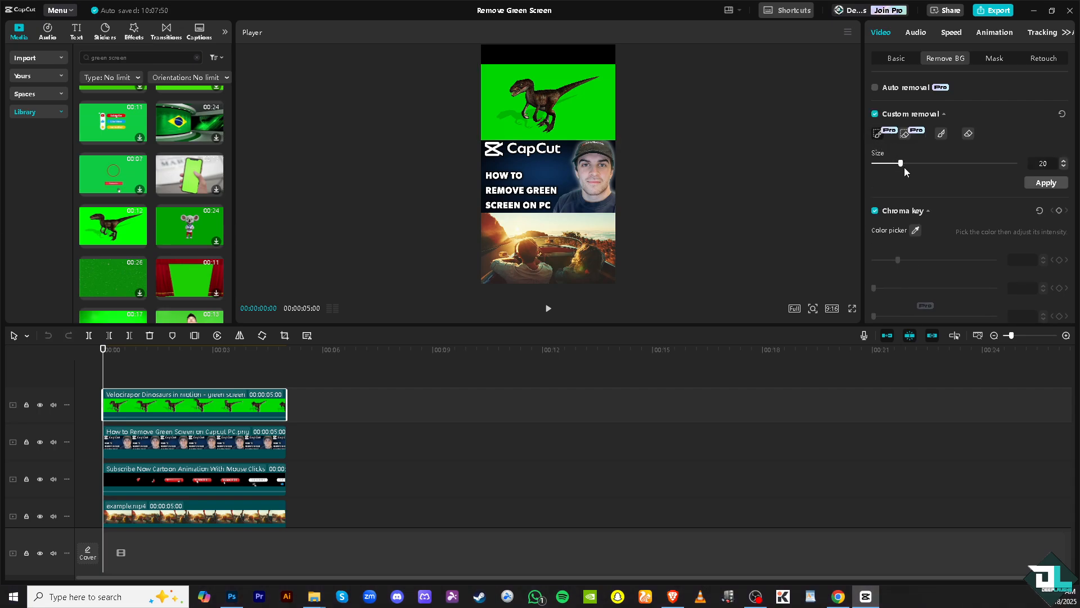
click(875, 210)
mouse_move(901, 164)
mouse_down()
mouse_move(941, 164)
mouse_move(891, 163)
mouse_up()
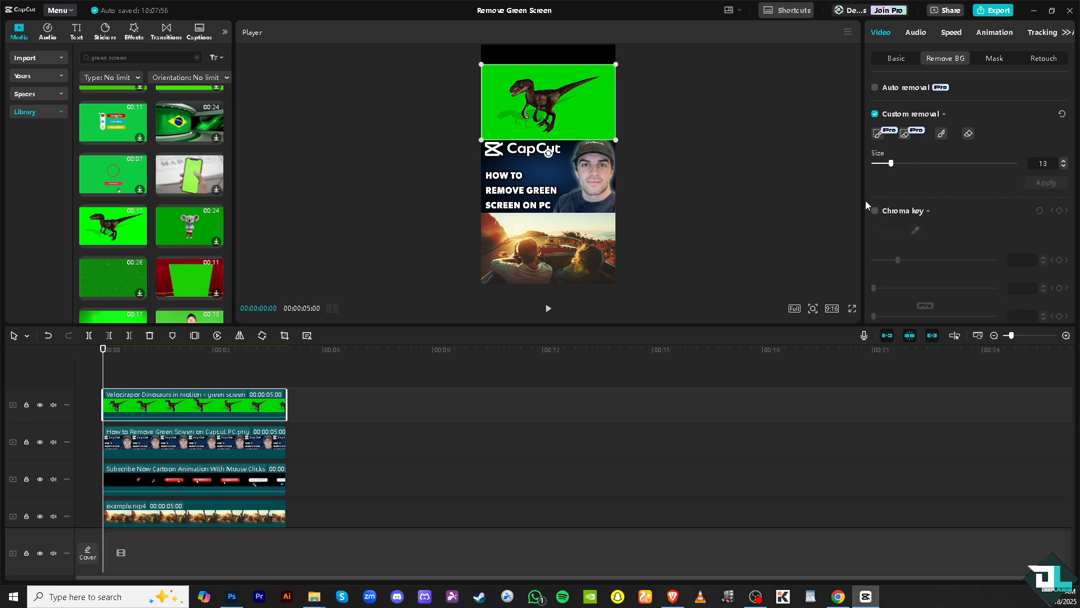
click(875, 114)
Enable chroma key on the dinosaur clip and pick the green background as the colour to remove.
click(875, 212)
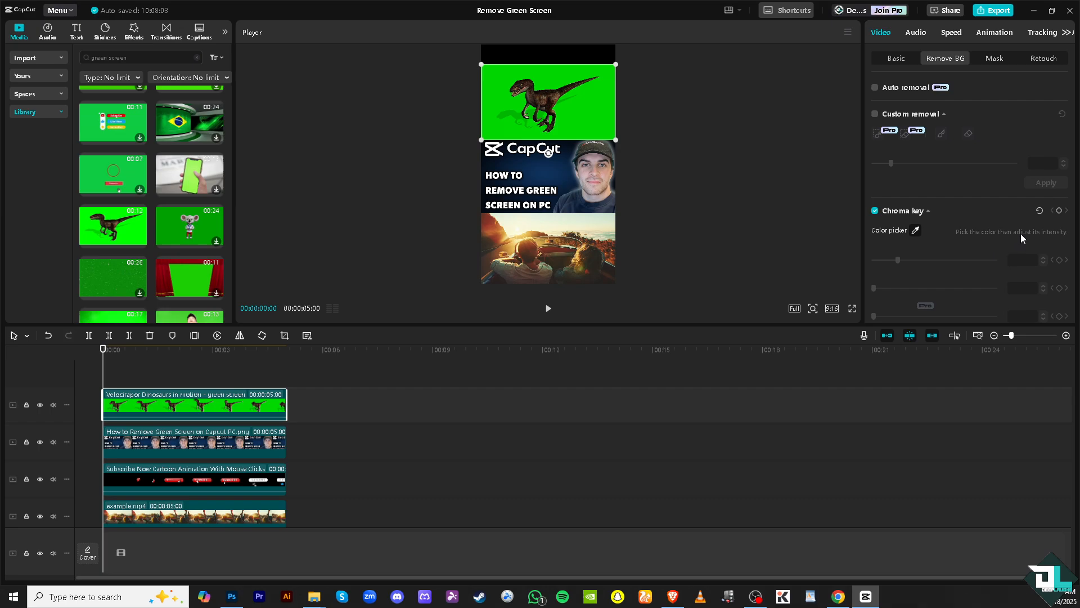
click(916, 230)
click(916, 230)
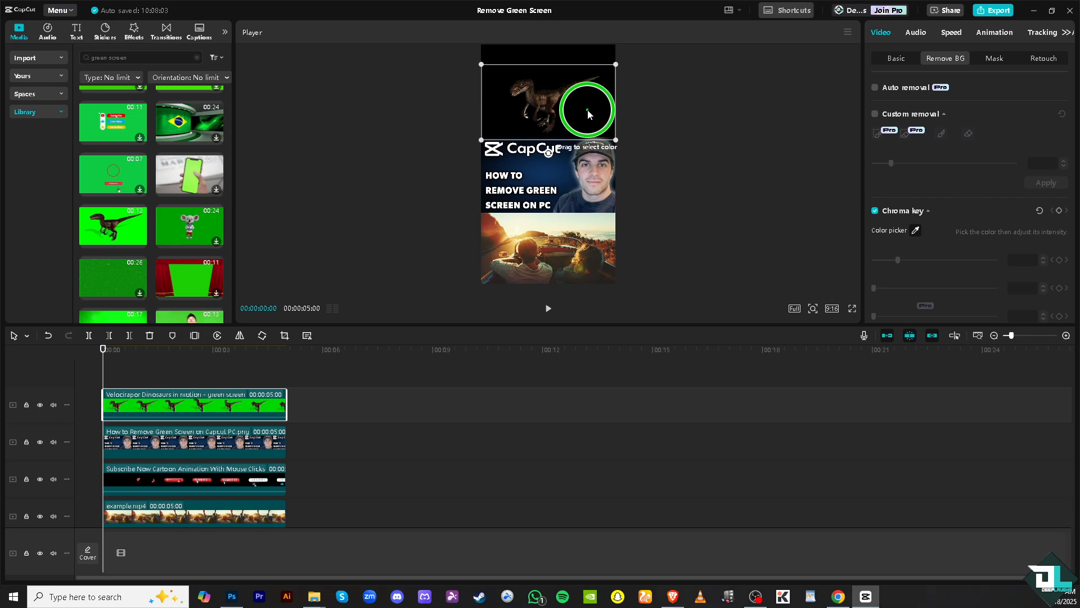
click(587, 109)
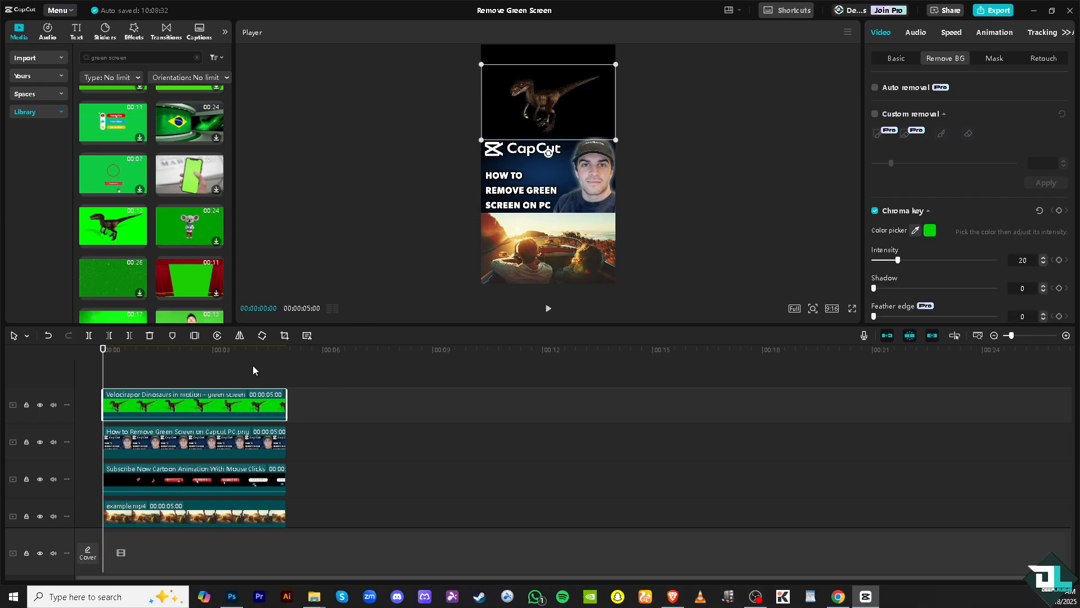
Play the keyed clip, shrink the dinosaur and place it at the right of the frame, just above the thumbnail image.
click(548, 310)
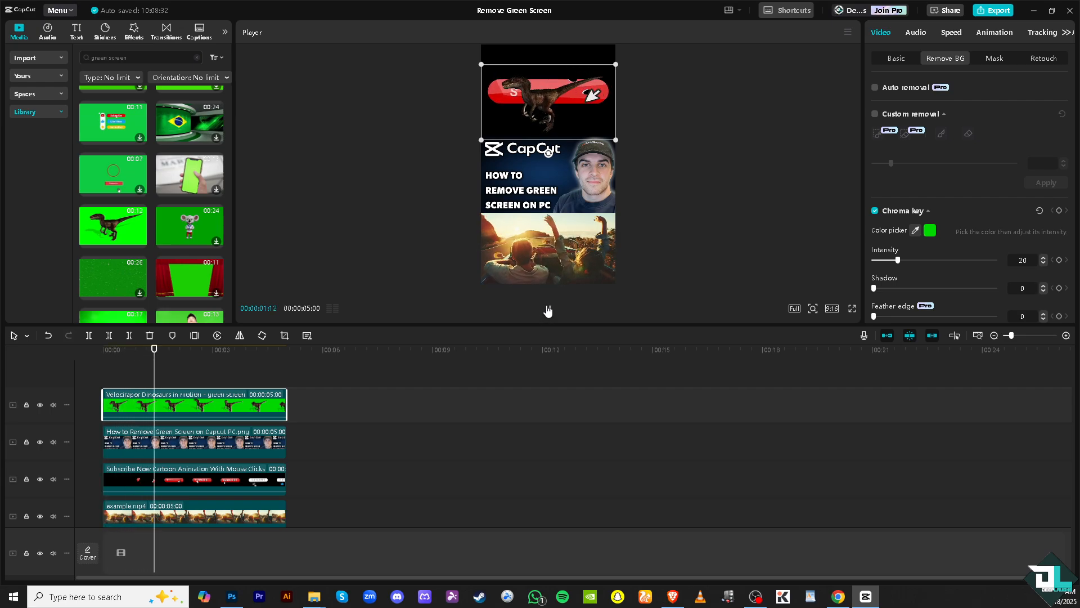
drag(536, 106, 536, 118)
drag(616, 81, 583, 113)
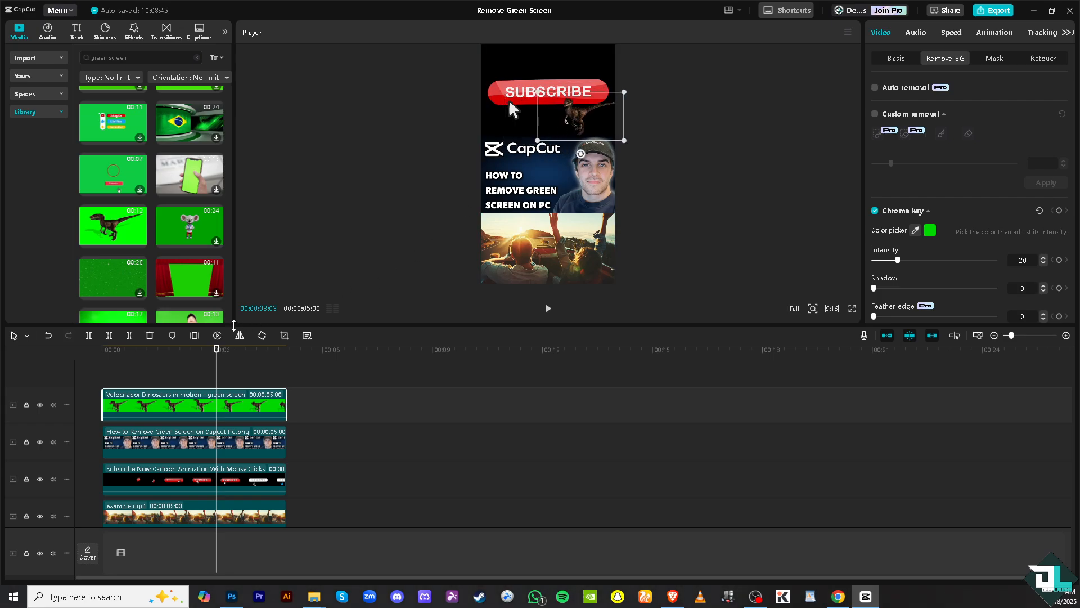
Return the playhead to the start and play back the composition with the resized dinosaur.
drag(226, 348, 103, 349)
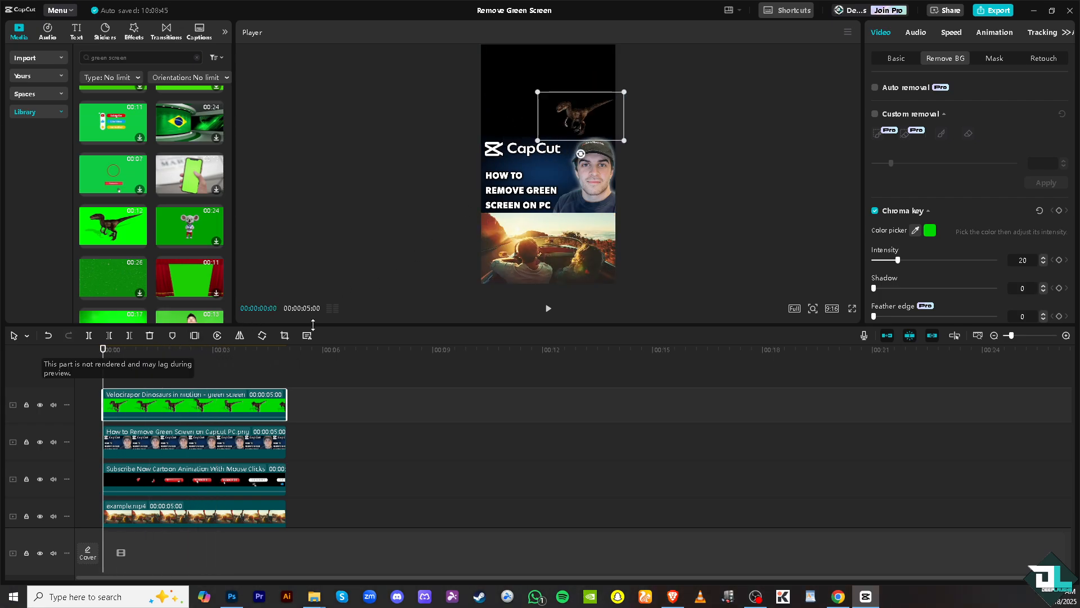
click(550, 313)
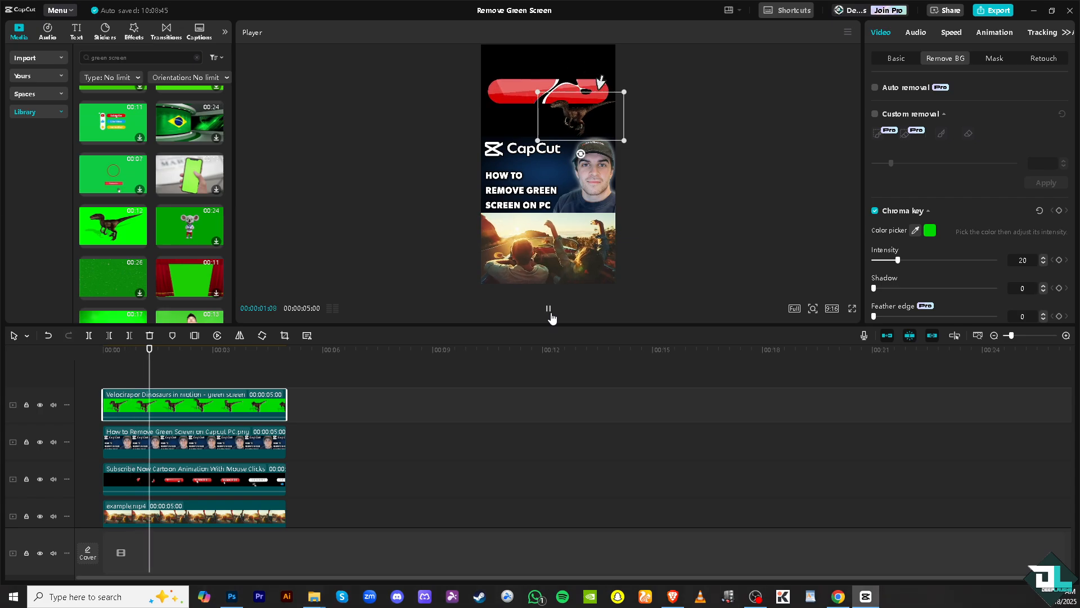
click(550, 313)
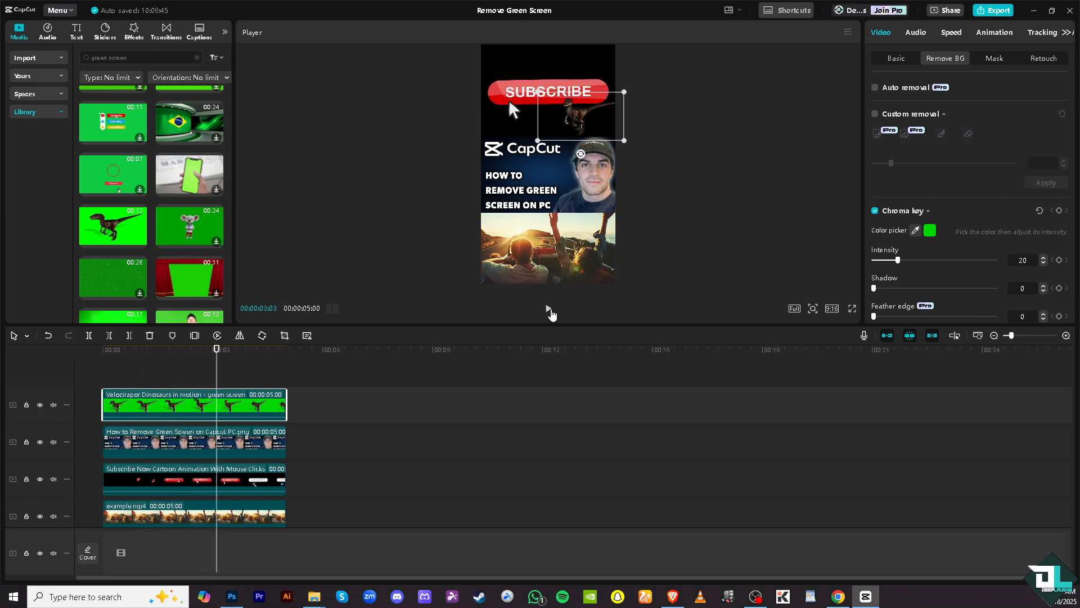
Add the green-screen clip of the man pointing up on a new top track and trim it to 00:00:04:26.
scroll(194, 235, down, 2)
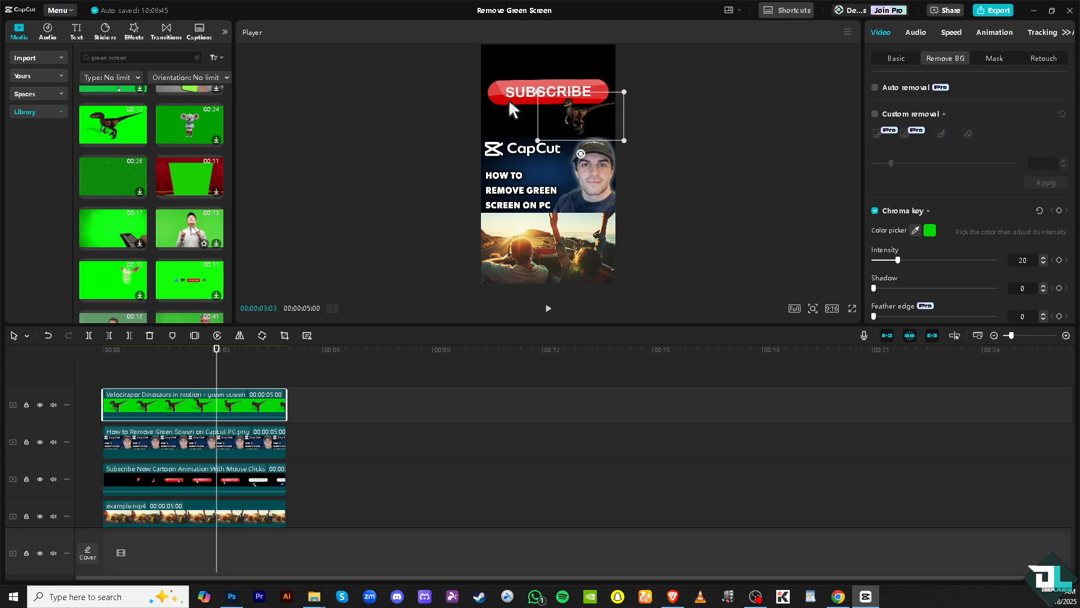
drag(191, 230, 104, 377)
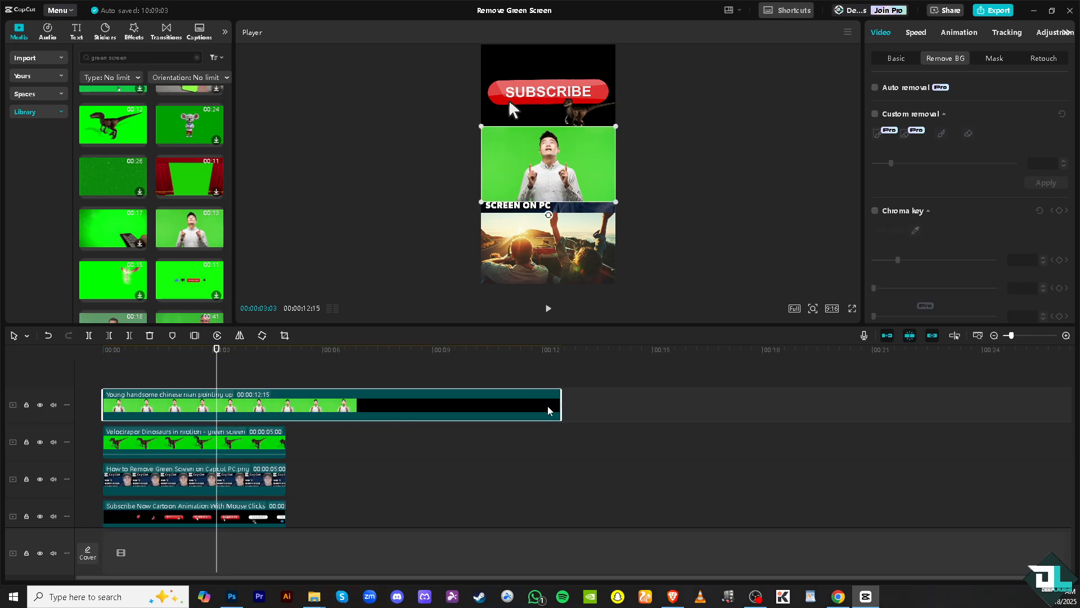
drag(563, 404, 282, 396)
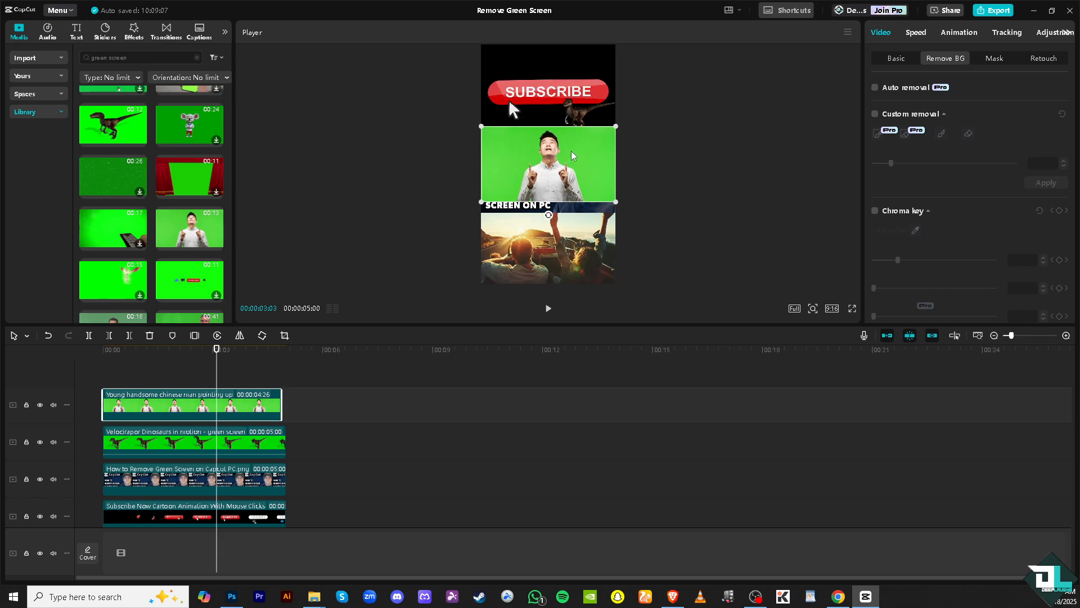
Enable chroma key on the pointing man clip and pick its green background as the colour to remove.
click(875, 211)
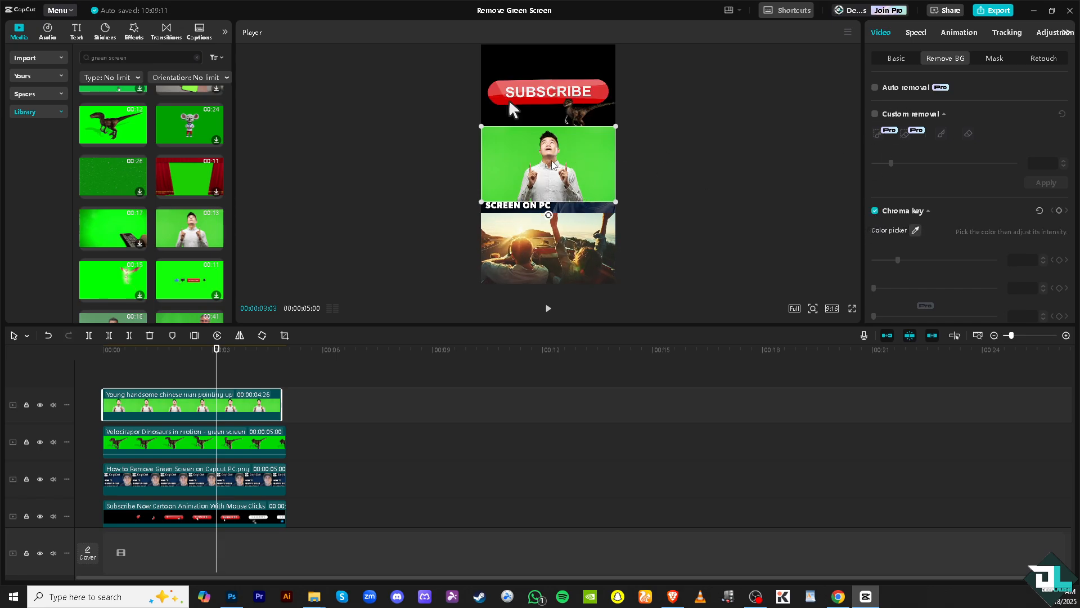
click(916, 230)
click(509, 139)
click(529, 151)
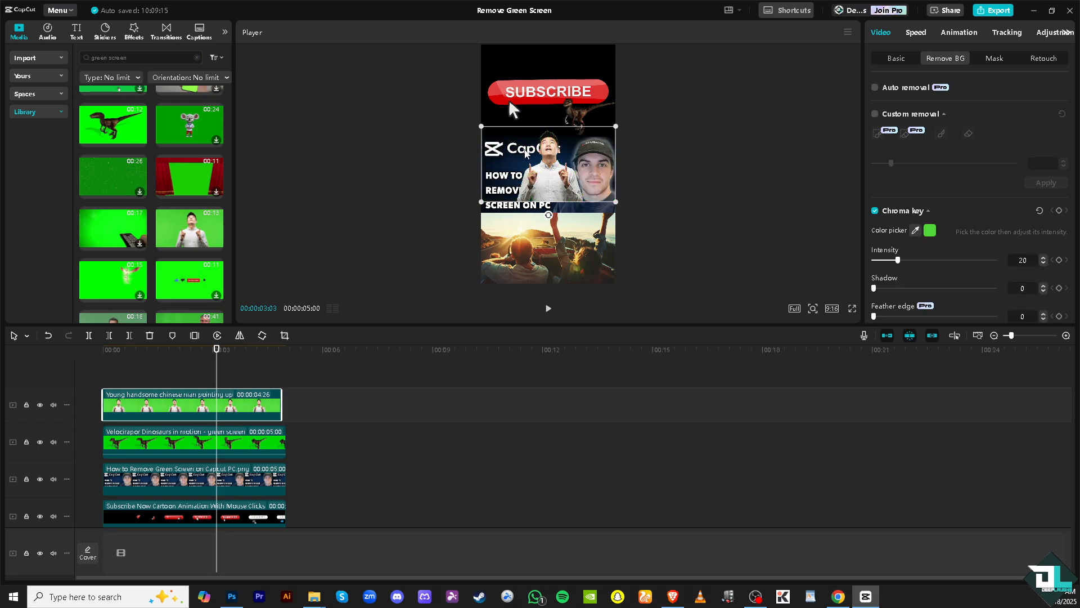
Shrink the pointing man and place him at the left of the frame, opposite the dinosaur.
drag(555, 172, 529, 106)
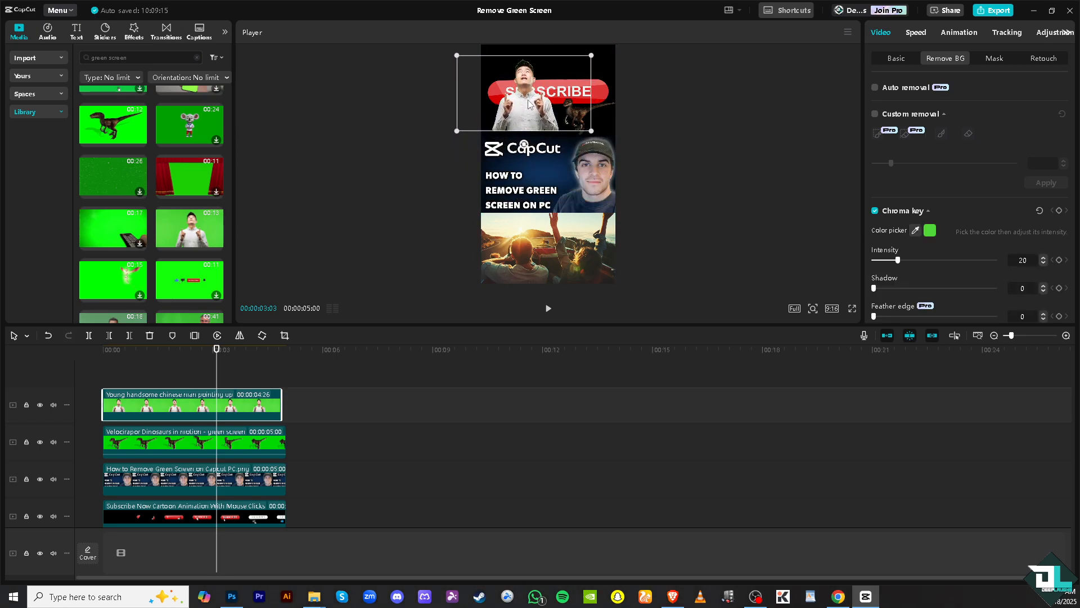
drag(591, 59, 510, 121)
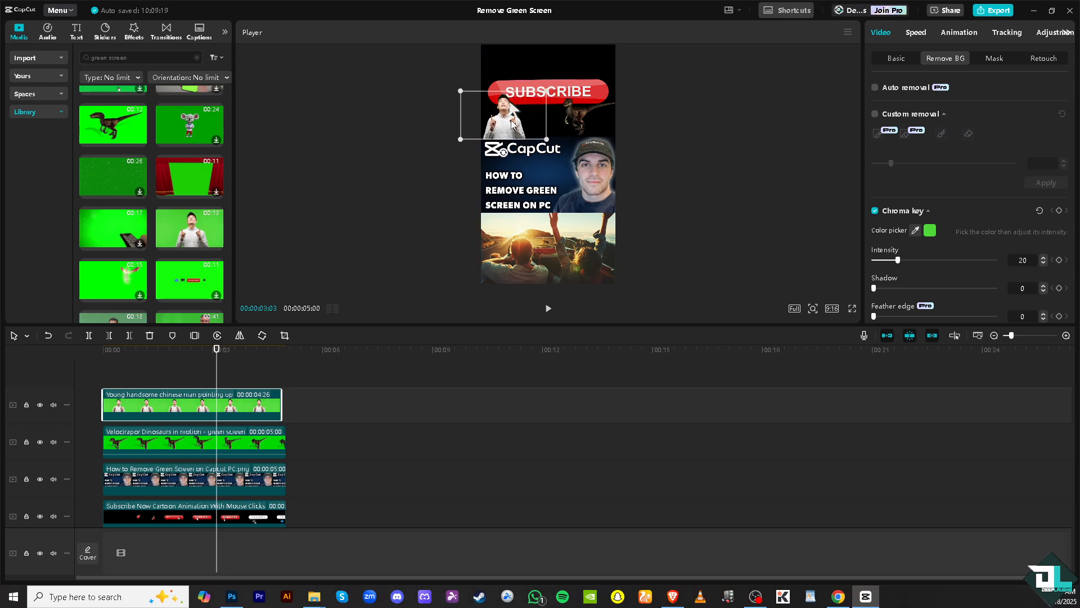
Select the dinosaur clip and play the composition from near the start of the timeline.
click(574, 118)
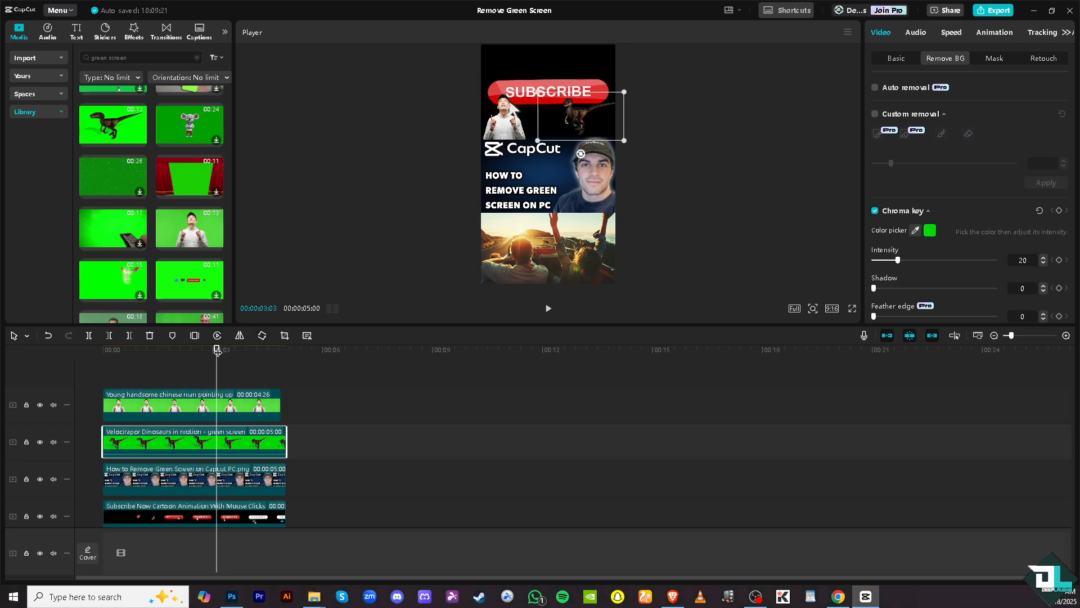
drag(217, 350, 111, 354)
click(549, 310)
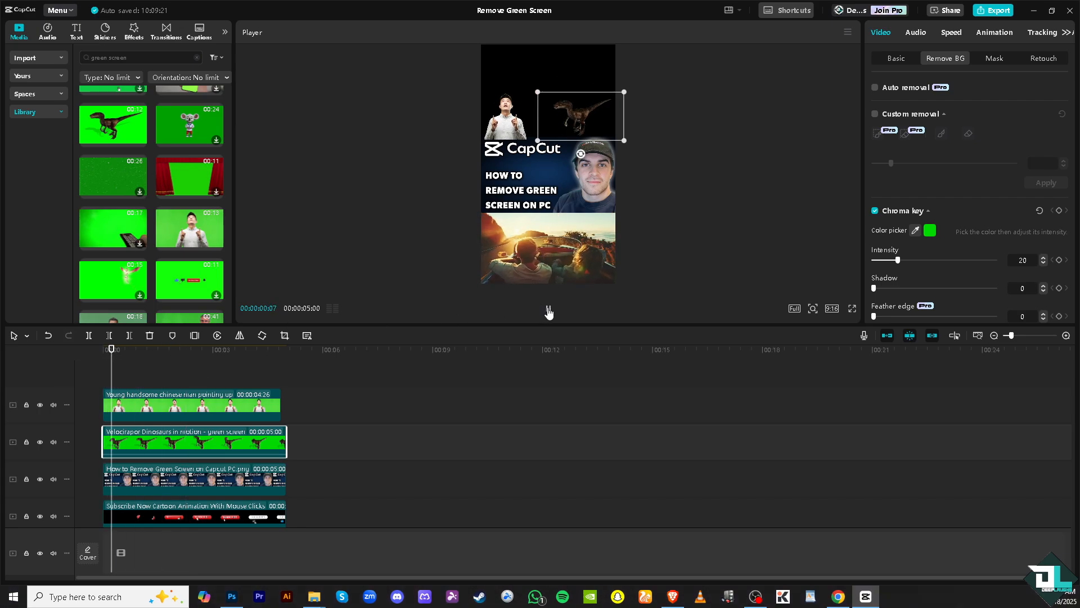